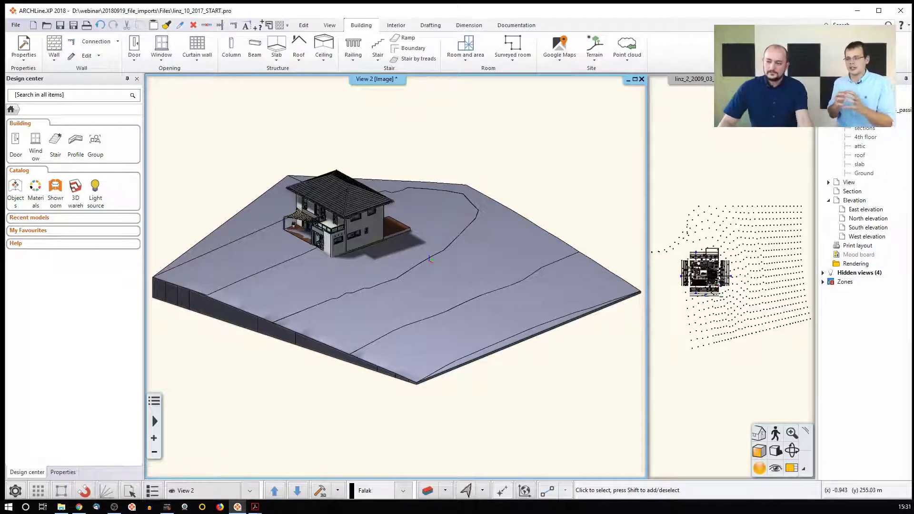
# - Select the site terrain through its height points in the ground floor plan and delete it from the model
pyautogui.moveTo(316, 233); pyautogui.dragTo(433, 230, button='middle')
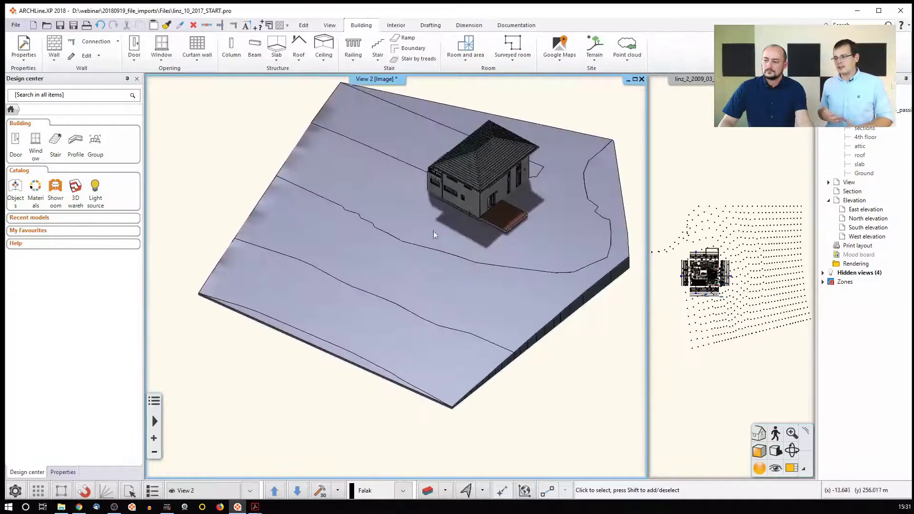
pyautogui.click(752, 269)
pyautogui.click(752, 269)
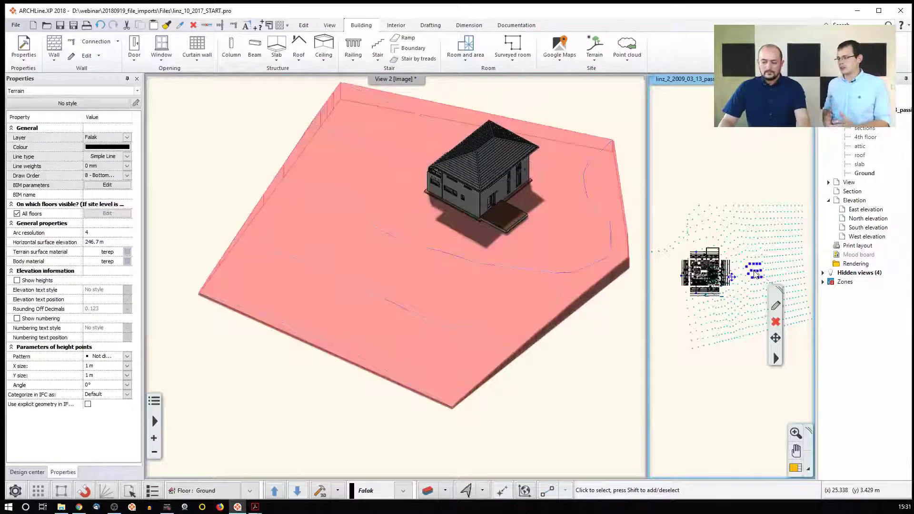
pyautogui.press('Delete')
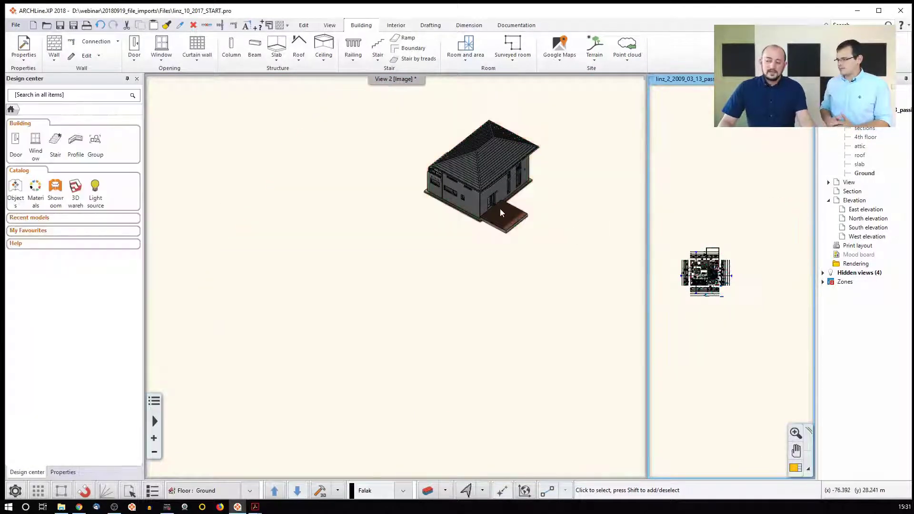
# - Switch to the browser's pavement texture image search and copy the tan herringbone paving image
pyautogui.click(474, 209)
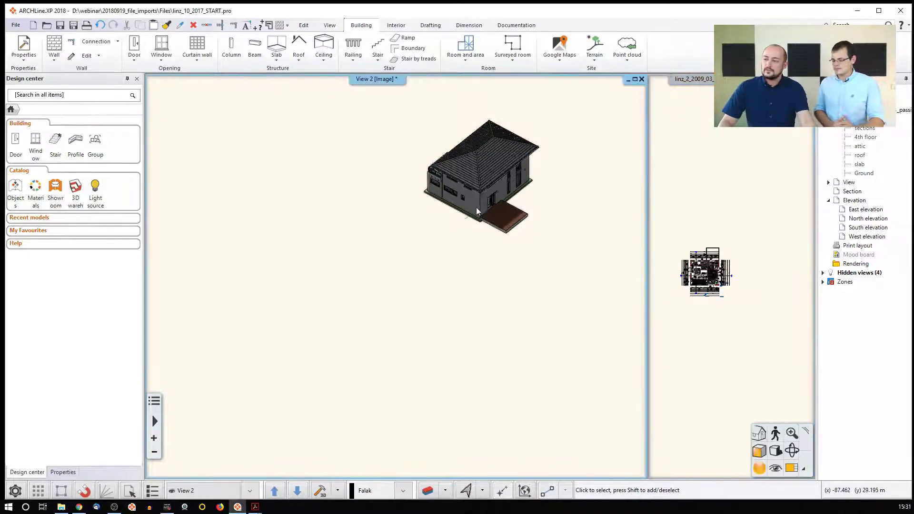
pyautogui.moveTo(476, 207); pyautogui.dragTo(498, 244, button='middle')
pyautogui.scroll(8, 427, 265)
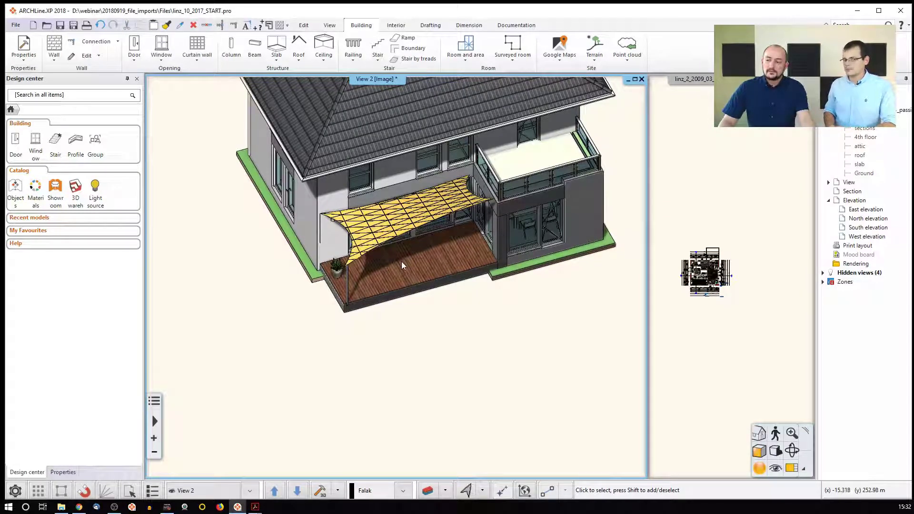
pyautogui.middleClick(402, 261)
pyautogui.middleClick(401, 261)
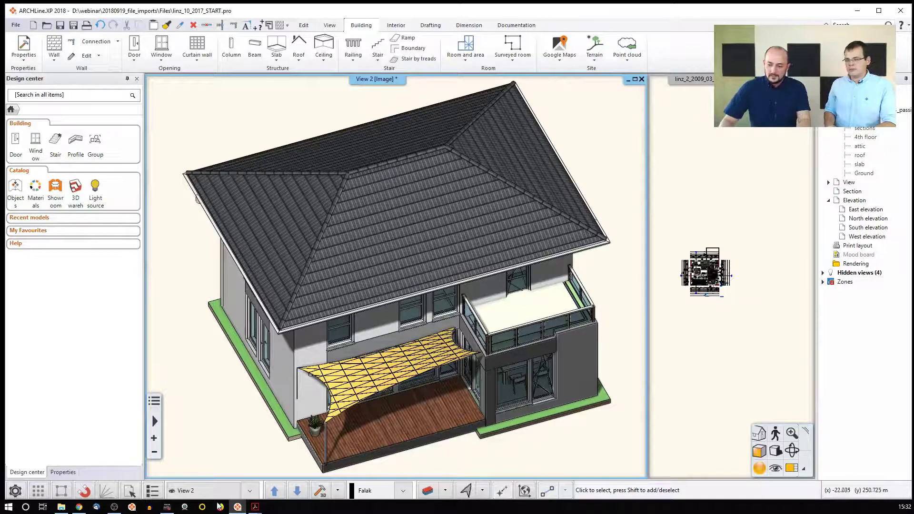
pyautogui.click(94, 335)
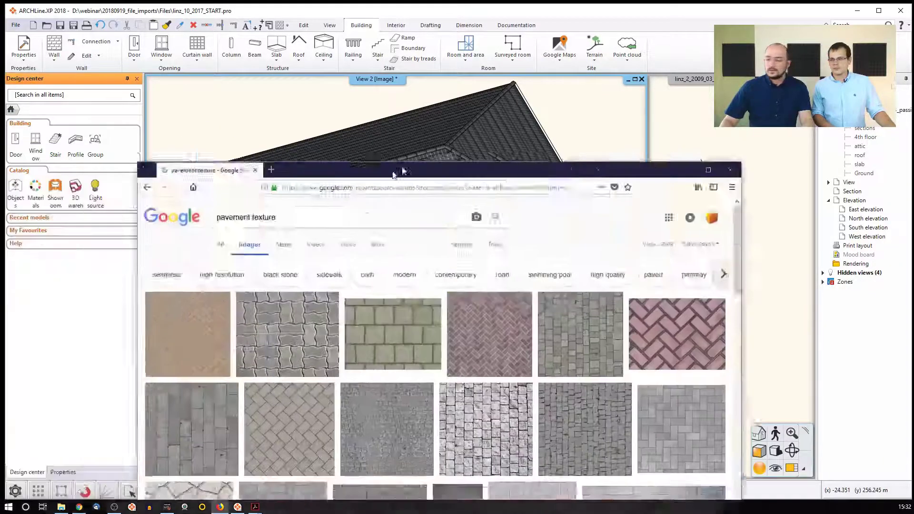
pyautogui.moveTo(405, 164); pyautogui.dragTo(405, 24)
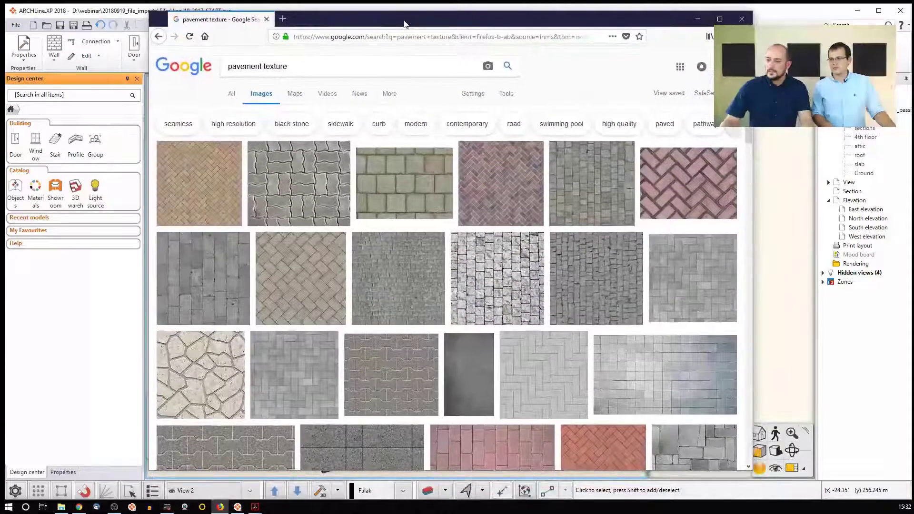
pyautogui.click(204, 177)
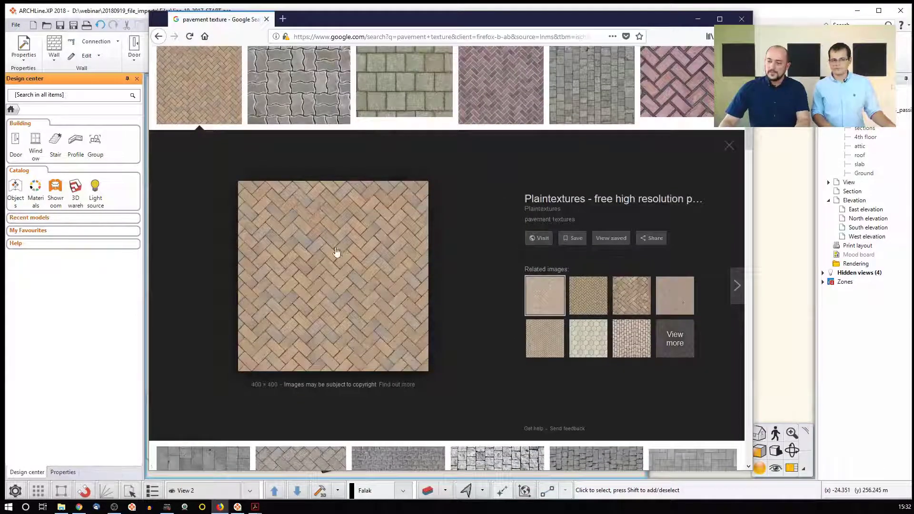
pyautogui.rightClick(344, 257)
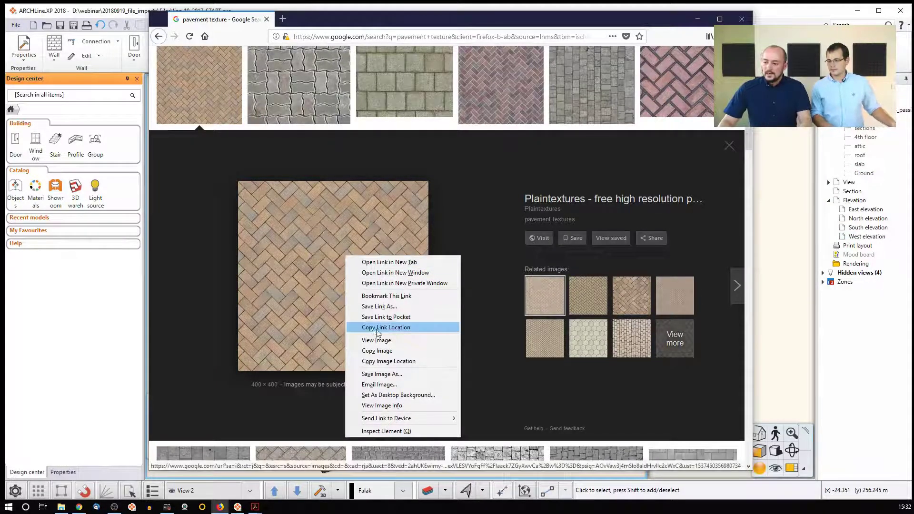
pyautogui.click(388, 351)
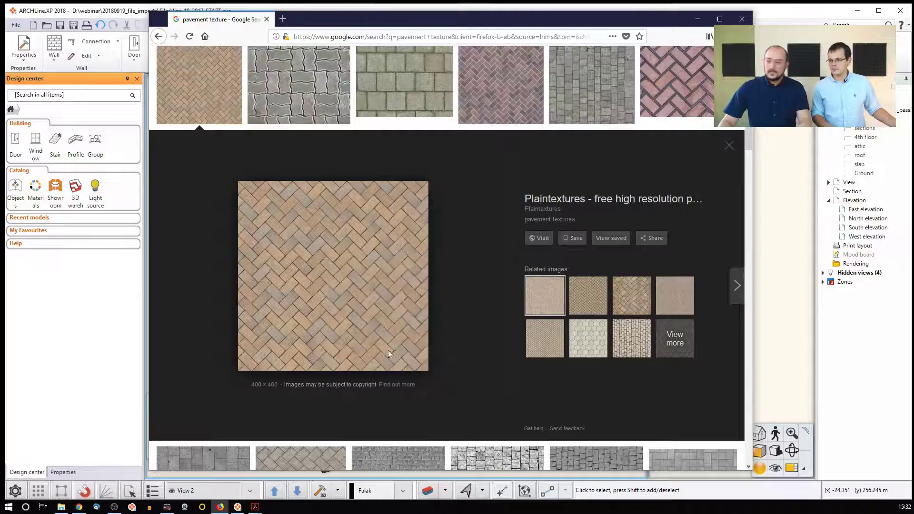
pyautogui.click(698, 19)
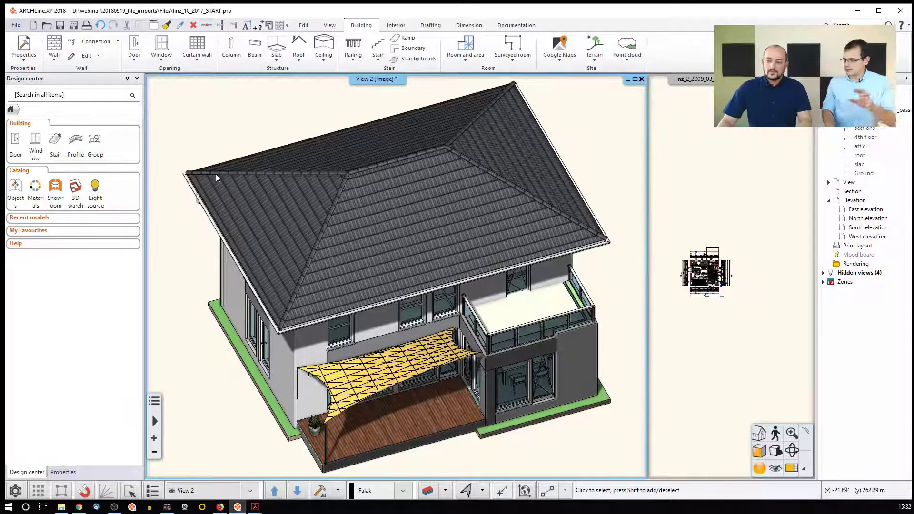
# - Create a new material in the Other subcategory of My materials and paste the copied paving image as its texture
pyautogui.click(36, 190)
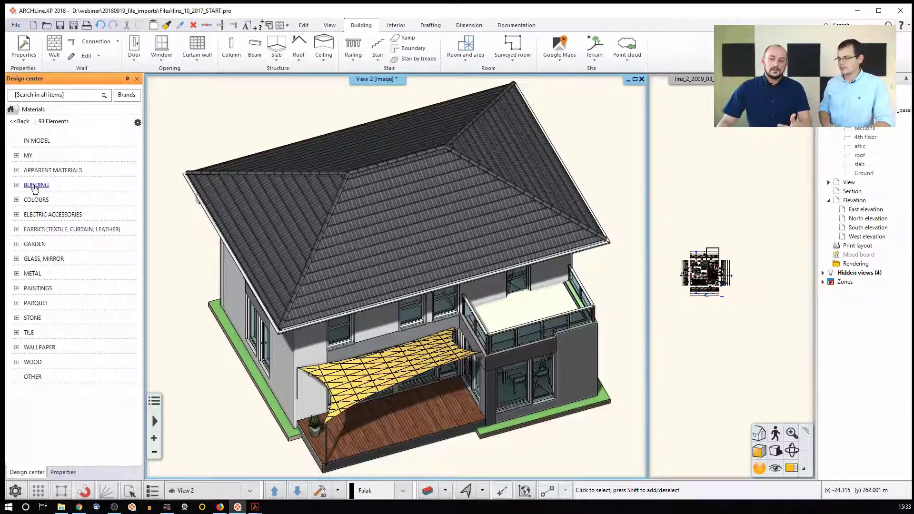
pyautogui.click(40, 156)
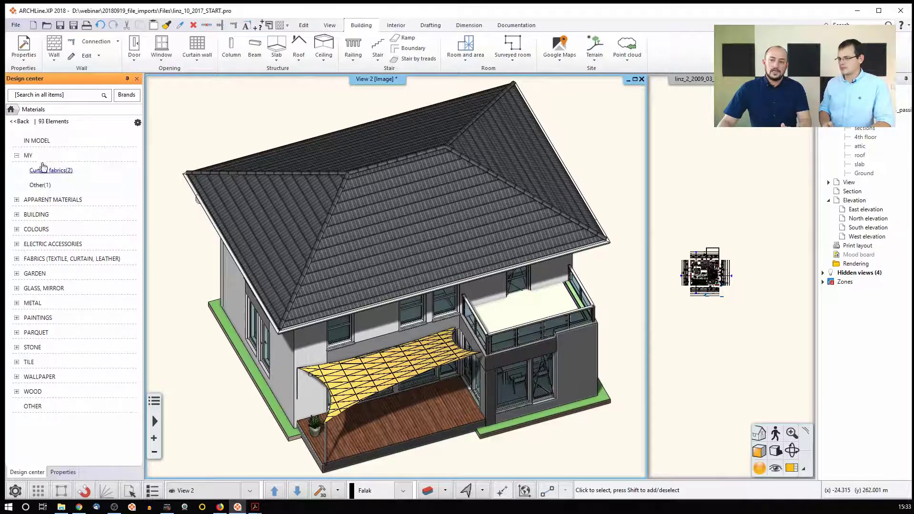
pyautogui.click(40, 185)
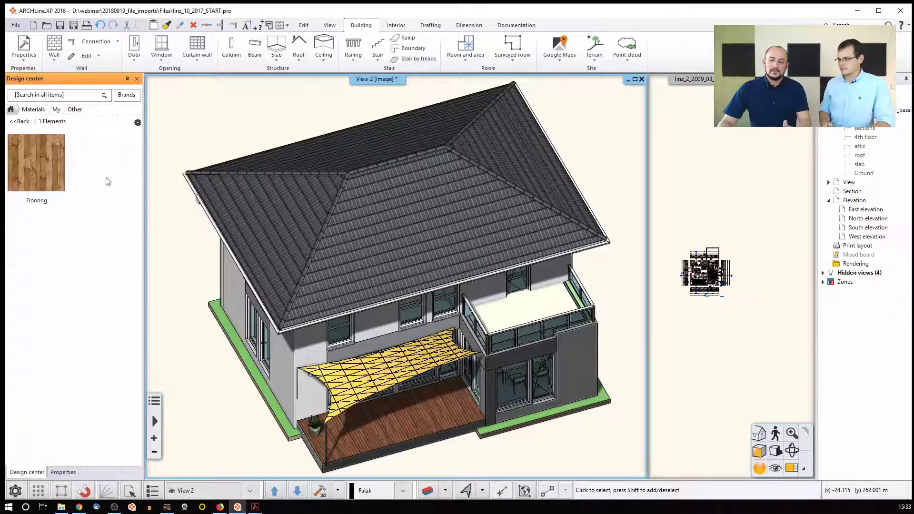
pyautogui.click(138, 122)
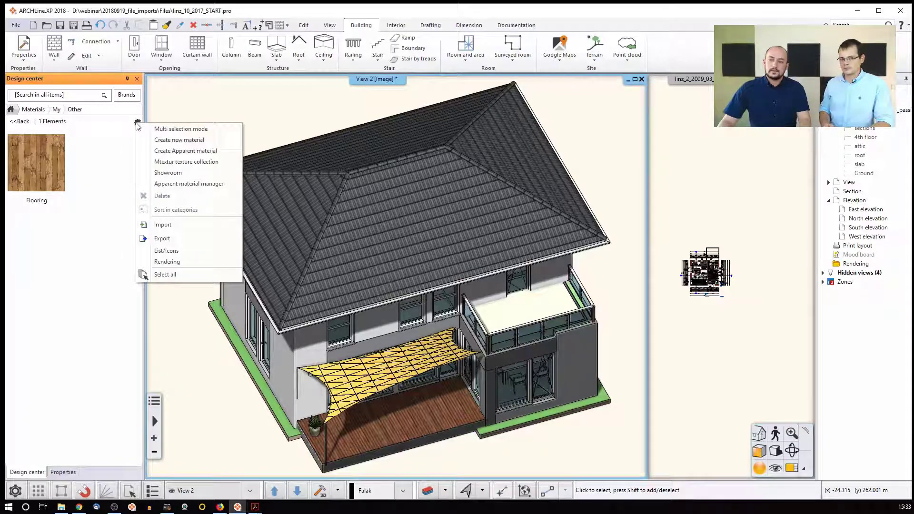
pyautogui.click(183, 142)
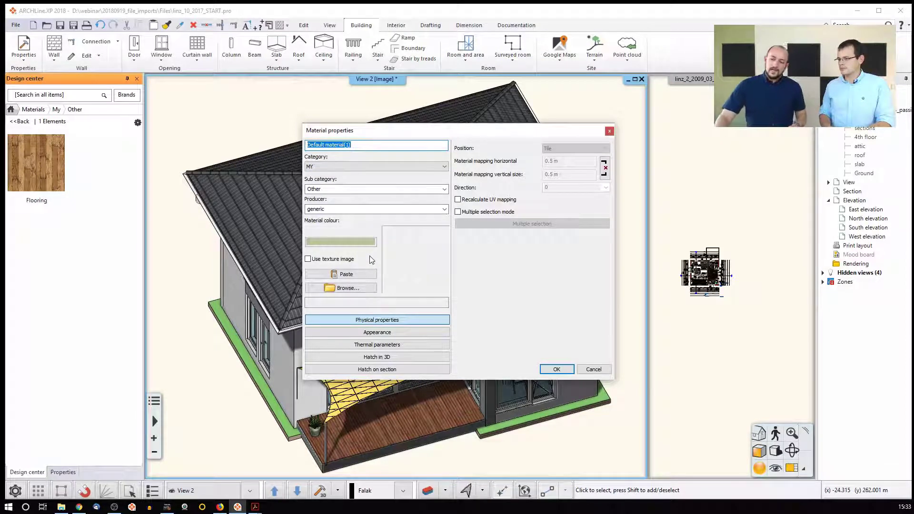
pyautogui.click(346, 274)
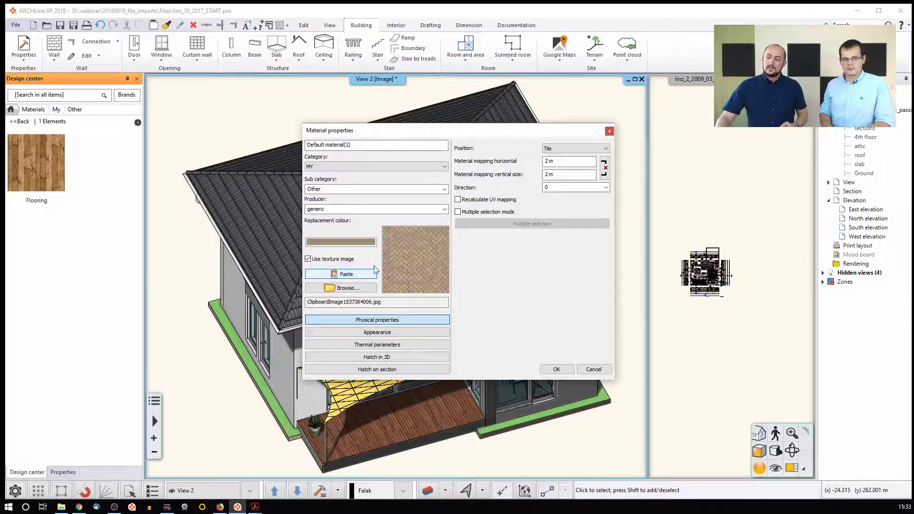
# - Name the new paving material Pavement 001 and save it
pyautogui.click(557, 162)
pyautogui.click(556, 176)
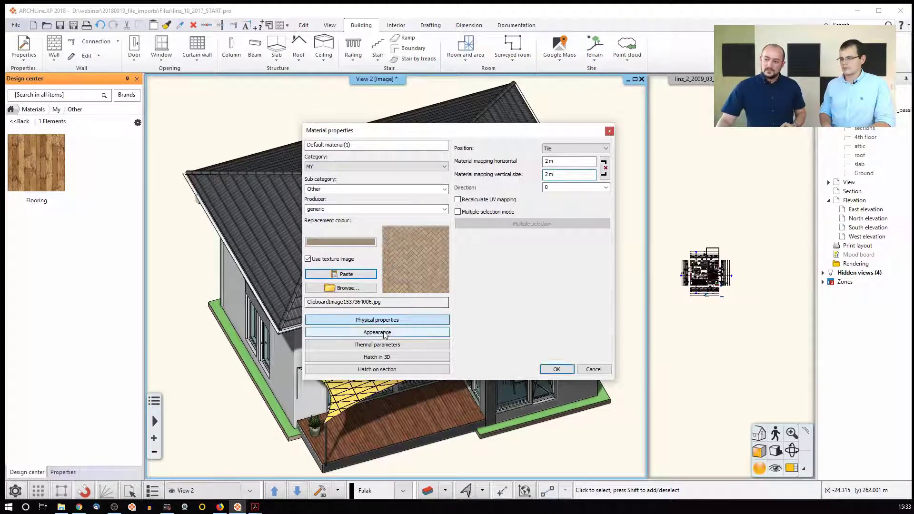
pyautogui.click(421, 332)
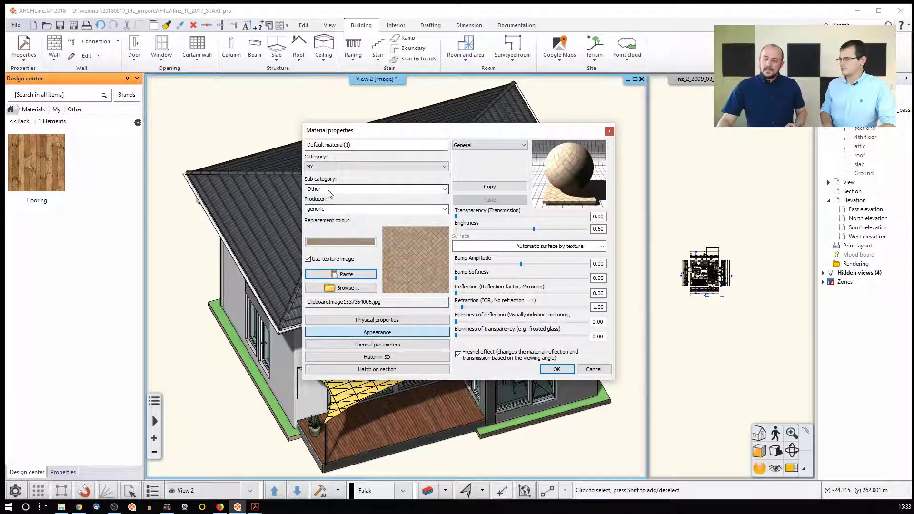
pyautogui.moveTo(364, 145); pyautogui.dragTo(276, 148)
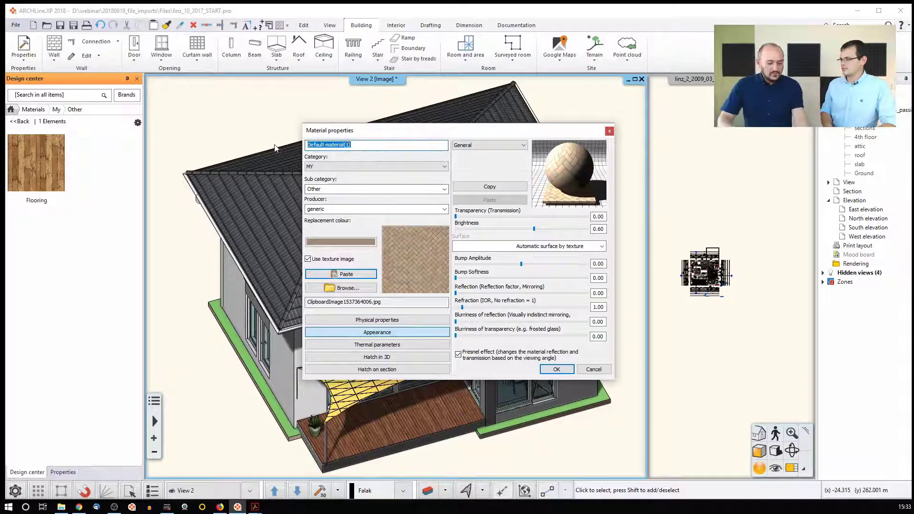
pyautogui.write('Pavement ')
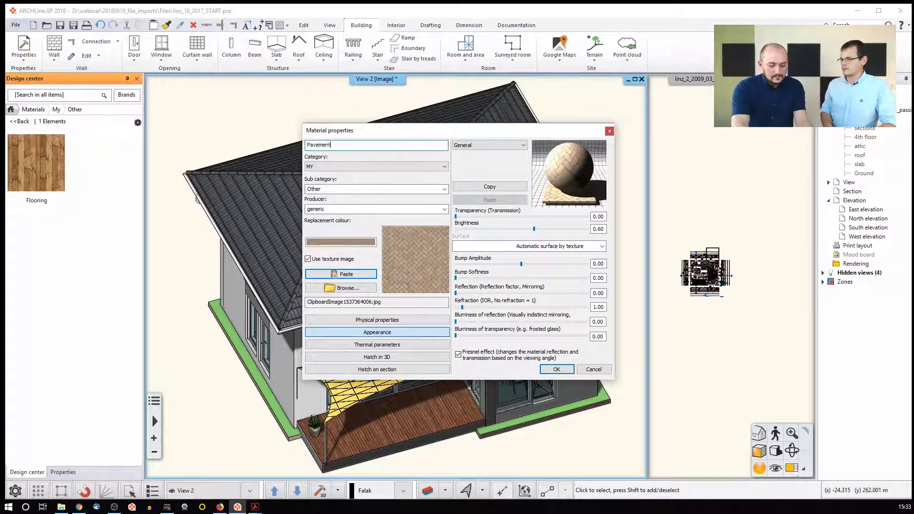
pyautogui.write('001')
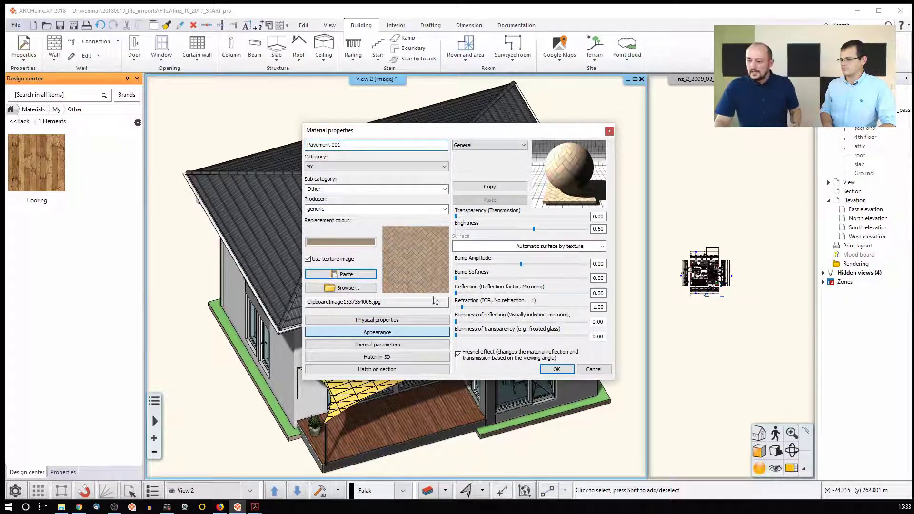
pyautogui.click(556, 369)
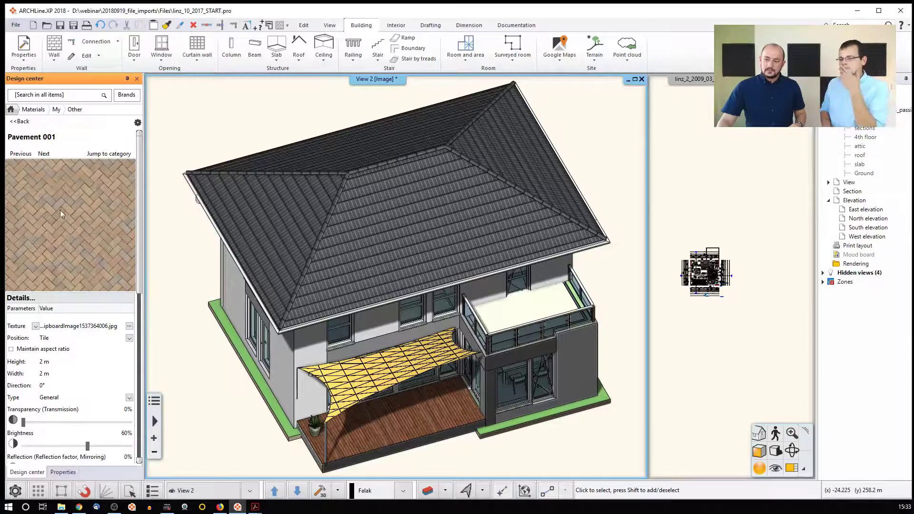
# - Replace the wooden floor material of the terrace with Pavement 001 on that object only
pyautogui.moveTo(60, 210)
pyautogui.mouseDown()
pyautogui.moveTo(141, 283)
pyautogui.moveTo(404, 421)
pyautogui.mouseUp()
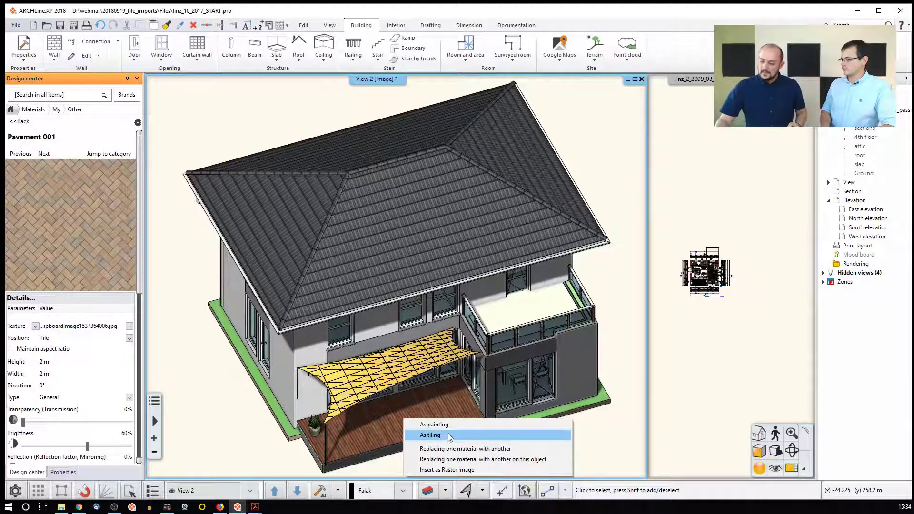
pyautogui.click(452, 459)
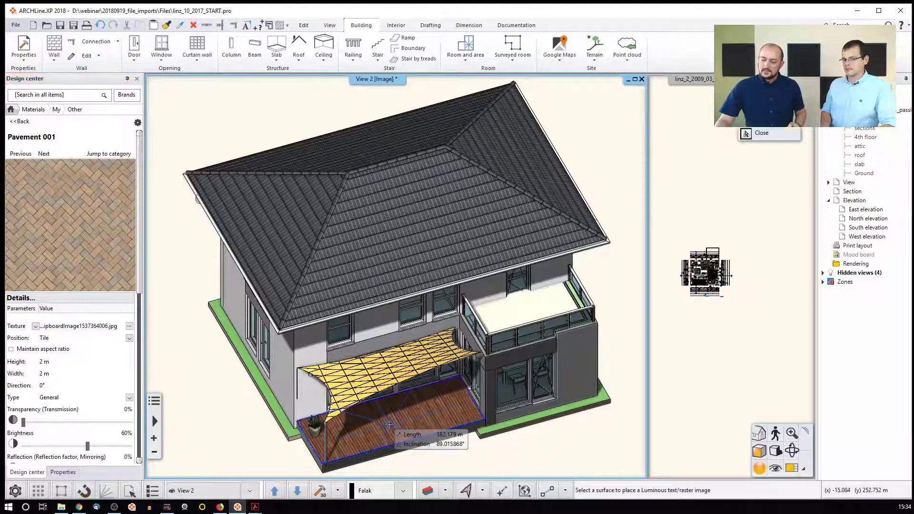
pyautogui.scroll(2, 385, 432)
pyautogui.scroll(3, 385, 432)
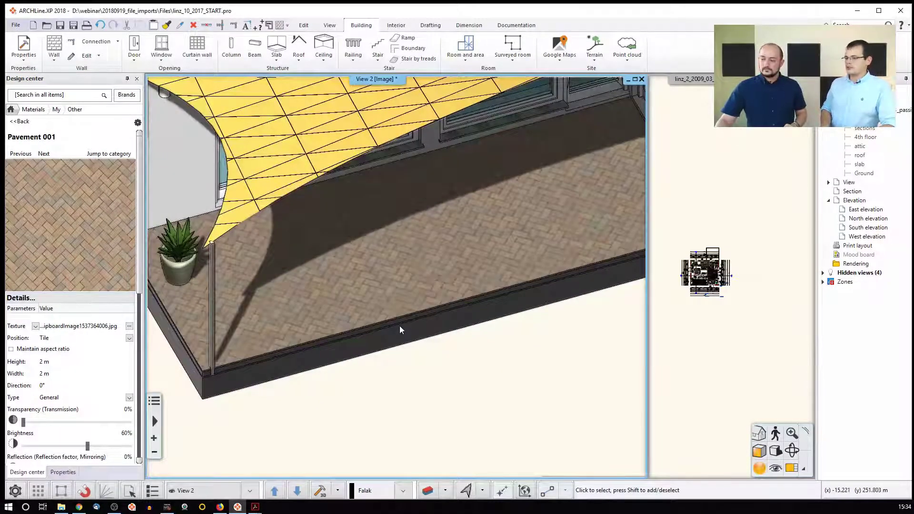
pyautogui.scroll(-5, 399, 326)
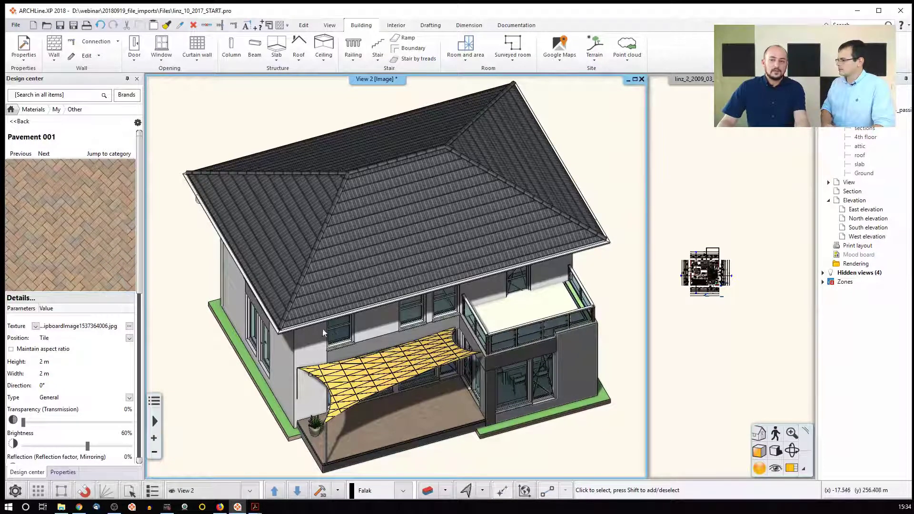
pyautogui.click(138, 245)
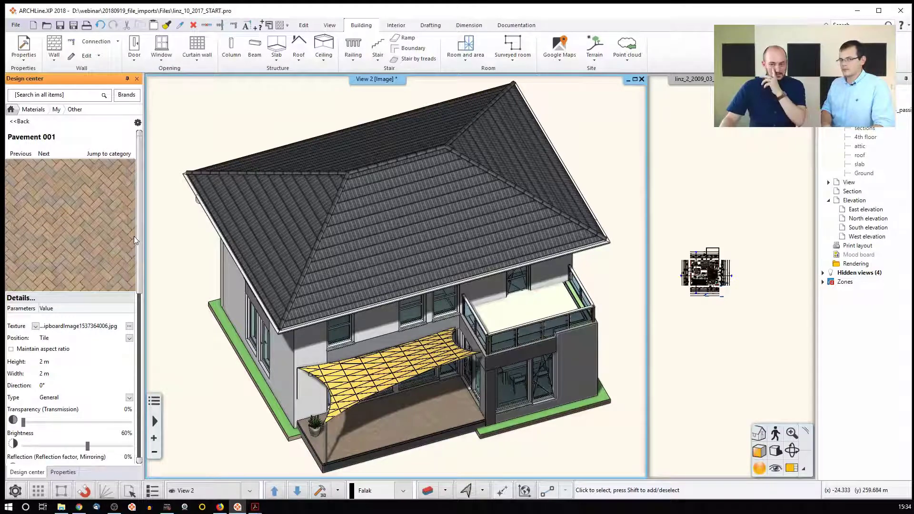
pyautogui.click(9, 110)
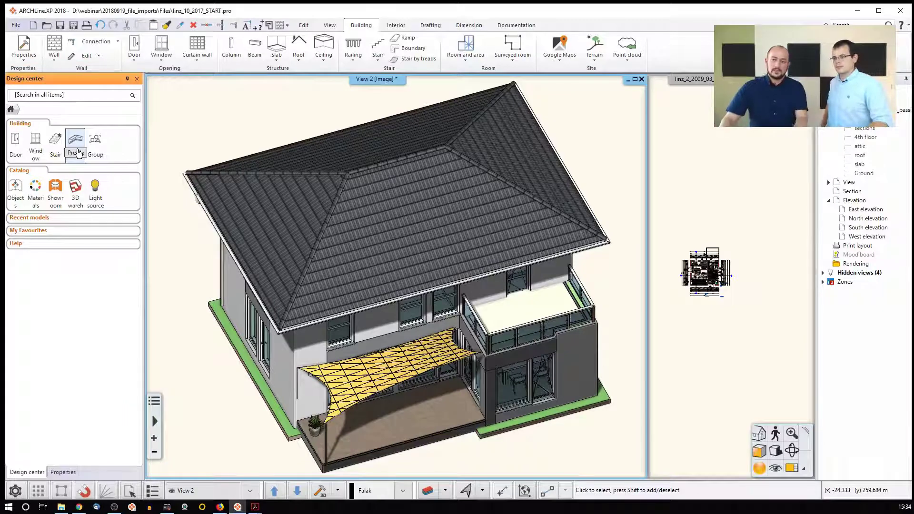
# - Switch to File Explorer, open the Images folder and try to import Interior_scan_eng.jpg and pavementTextureNo8742_preview.jpg into the project as materials
pyautogui.click(66, 508)
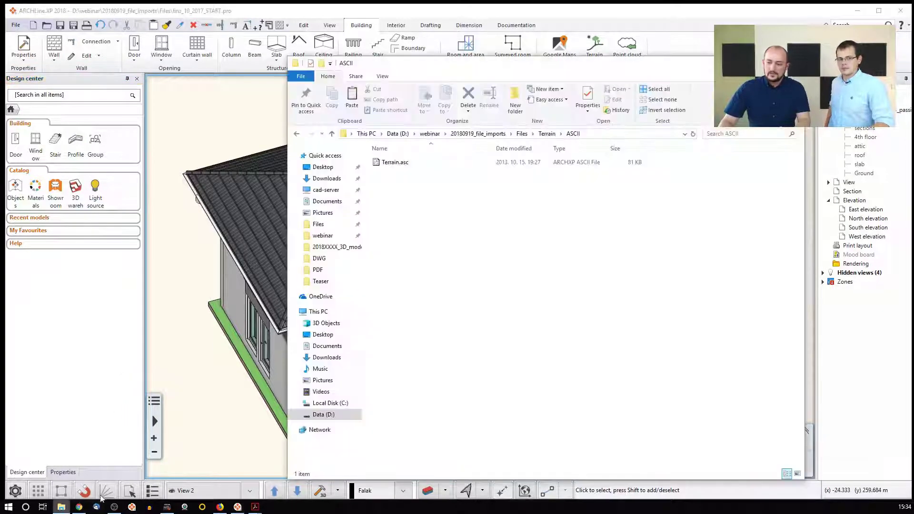
pyautogui.hotkey('alt', 'Up')
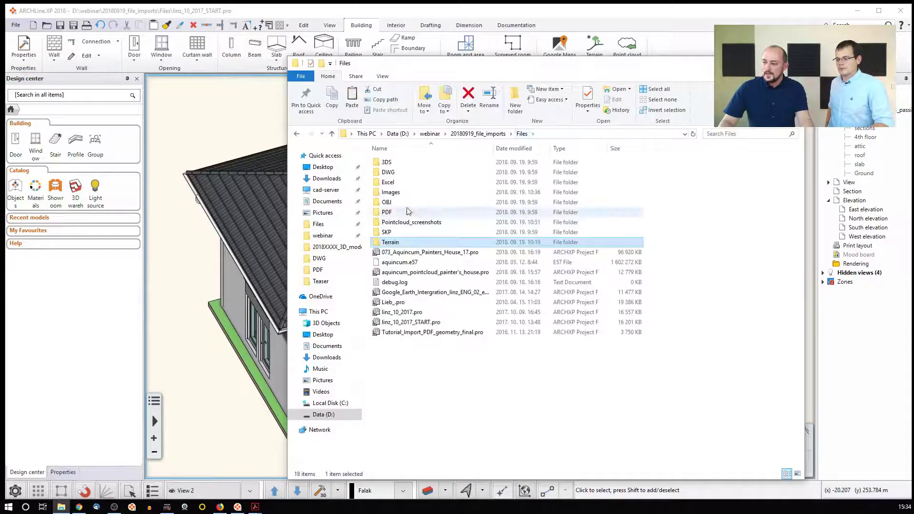
pyautogui.doubleClick(400, 192)
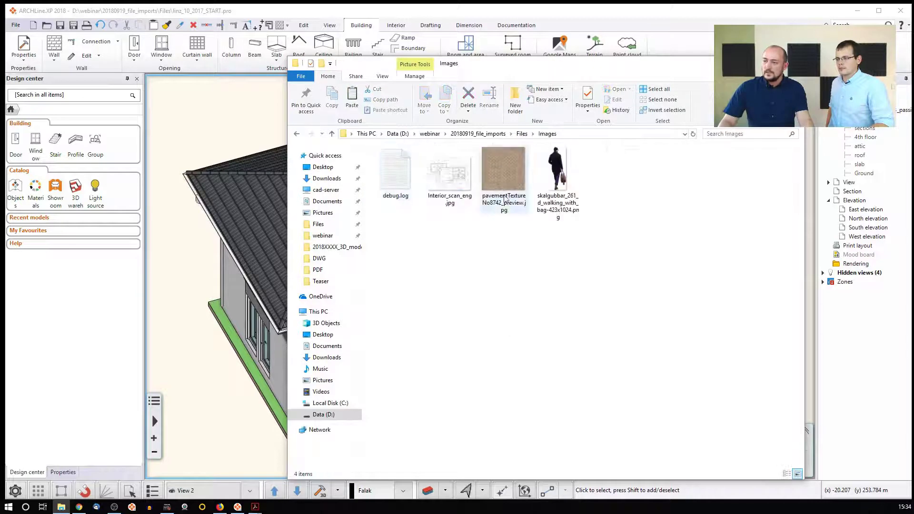
pyautogui.click(450, 176)
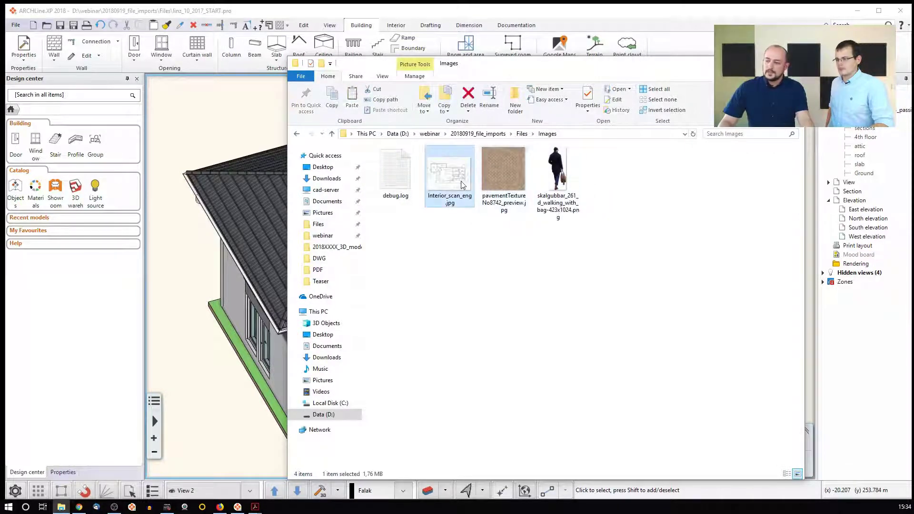
pyautogui.keyDown('ctrl'); pyautogui.click(501, 183); pyautogui.keyUp('ctrl')
pyautogui.moveTo(465, 186); pyautogui.dragTo(287, 11)
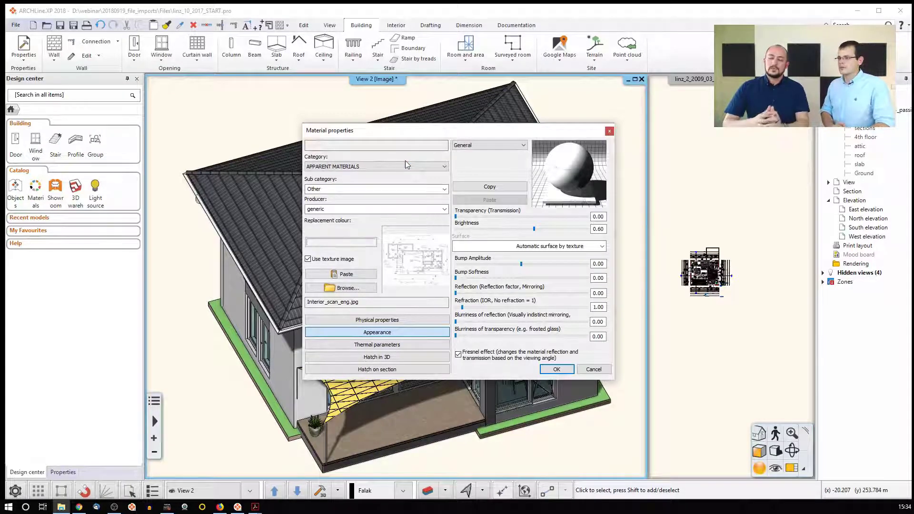
pyautogui.click(397, 320)
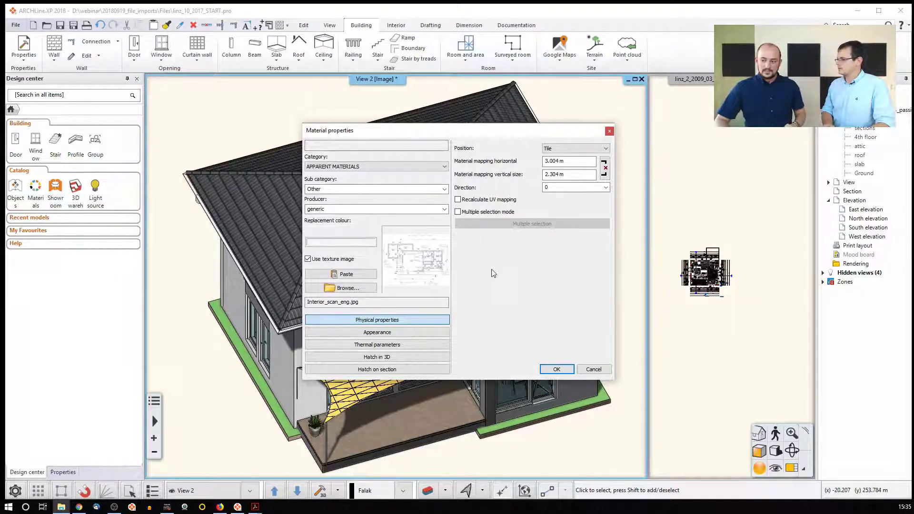
pyautogui.click(590, 370)
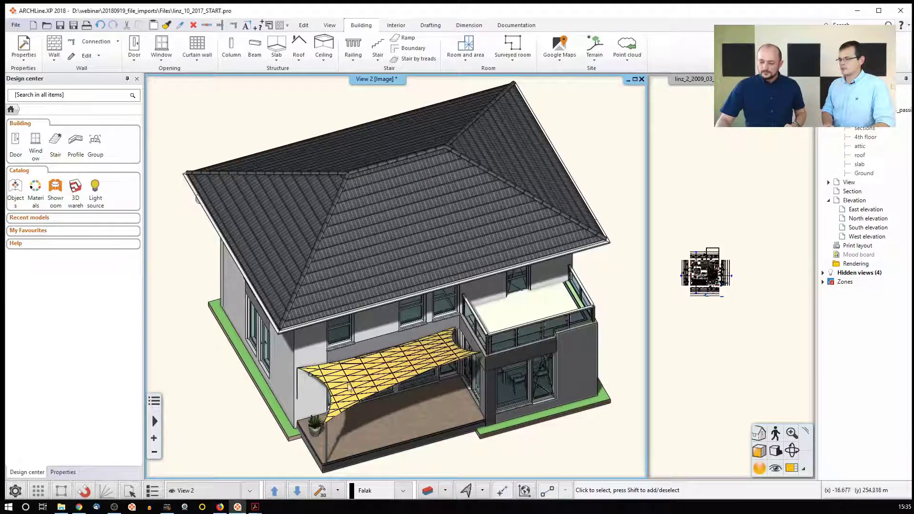
# - Return to the Images folder in File Explorer and select the PNG cut-out of a walking man with a bag
pyautogui.click(61, 506)
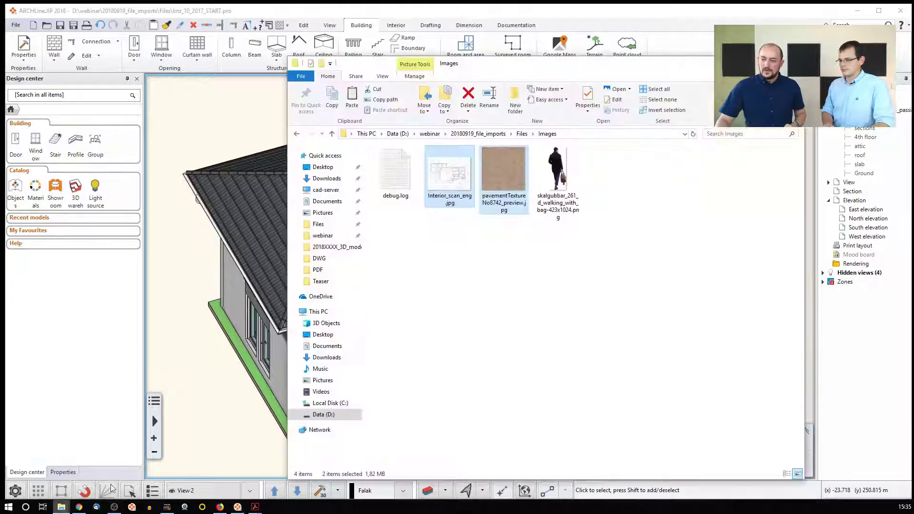
pyautogui.click(418, 361)
pyautogui.click(576, 198)
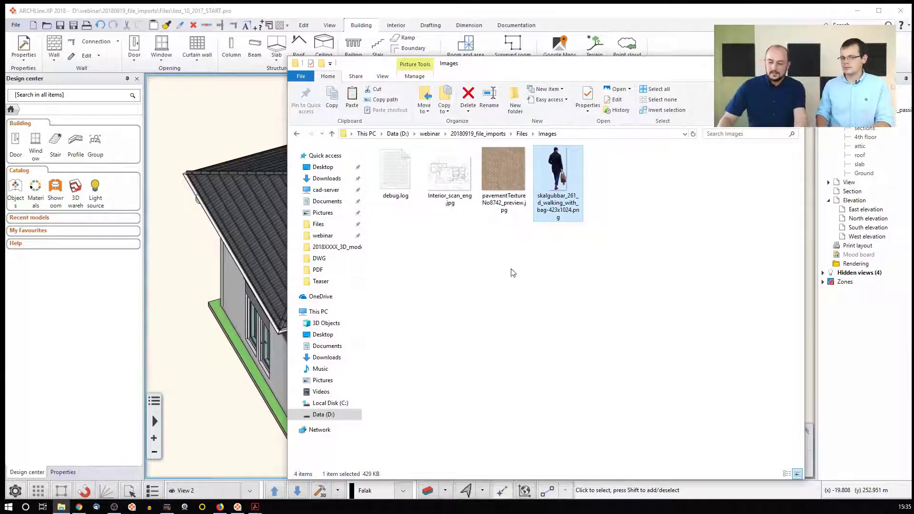
# - Switch to the browser, search for skalgubbar in a new tab and open the Skalgubbar cut-out people website
pyautogui.click(224, 507)
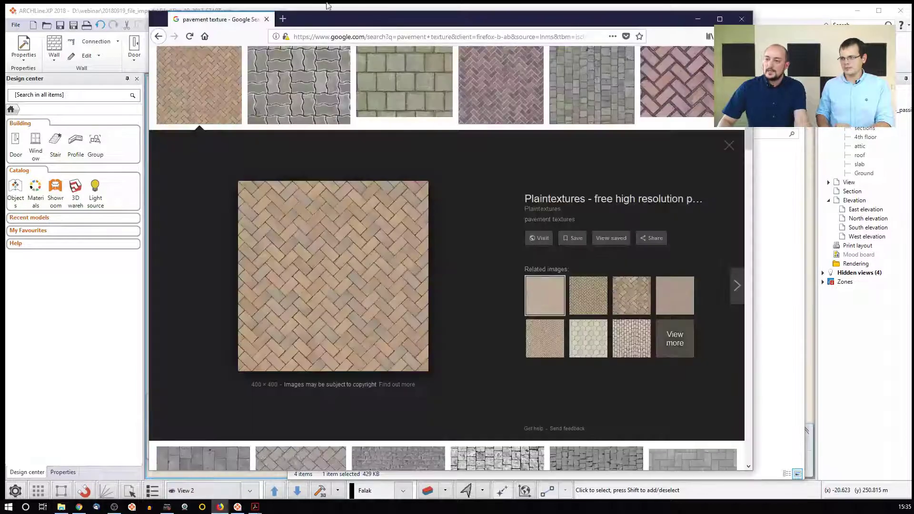
pyautogui.click(283, 19)
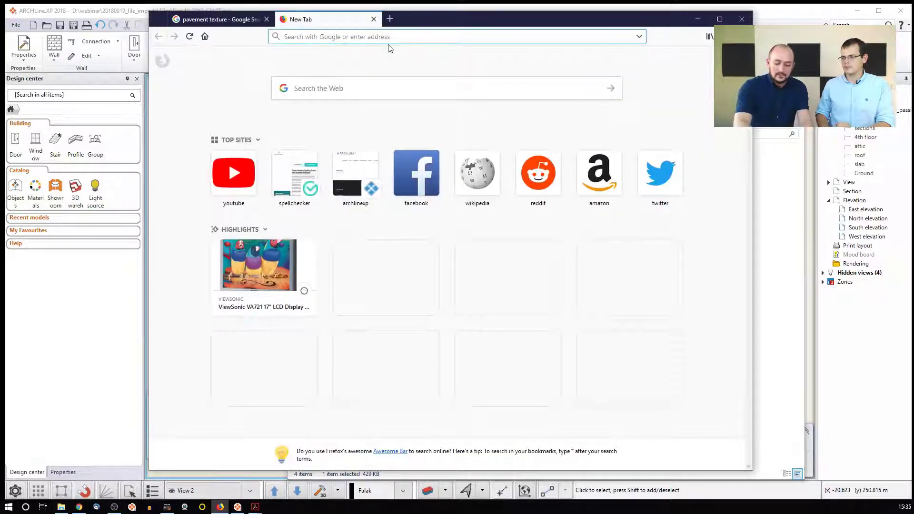
pyautogui.write('skal')
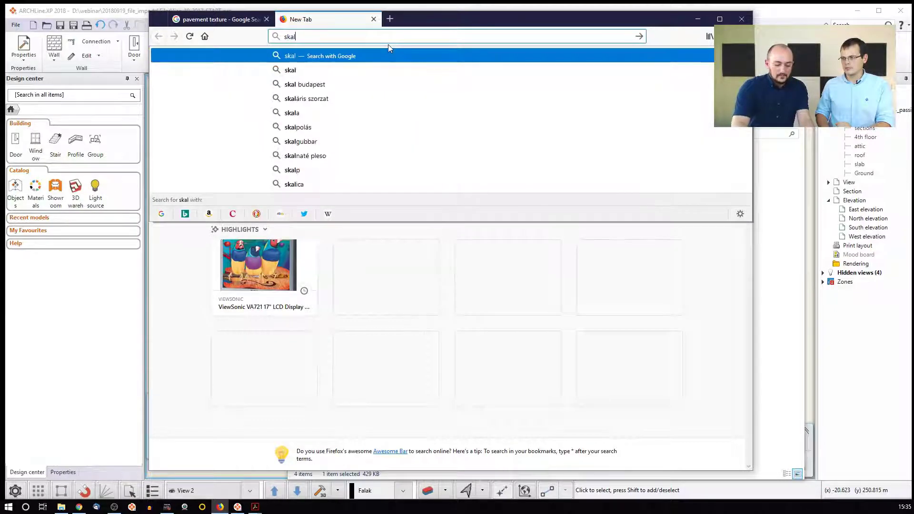
pyautogui.write('gubbar')
pyautogui.press('Return')
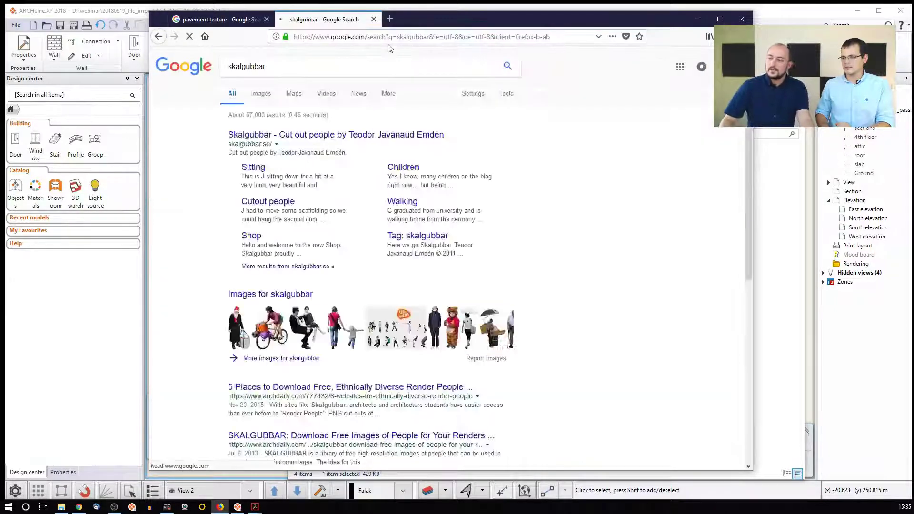
pyautogui.click(331, 136)
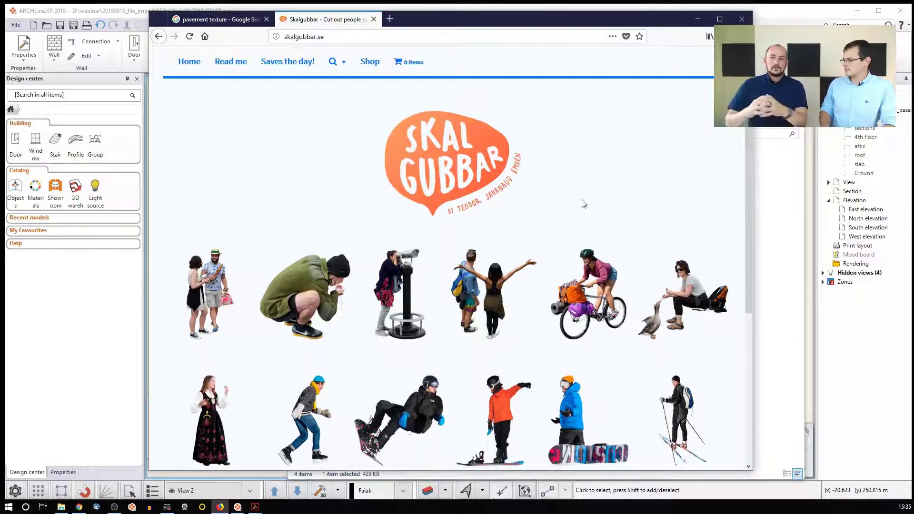
# - Switch back to ARCHLine.XP, start a Sprite definition and load skalgubbar_261_d_walking_with_bag-423x1024.png as its bitmap
pyautogui.click(116, 15)
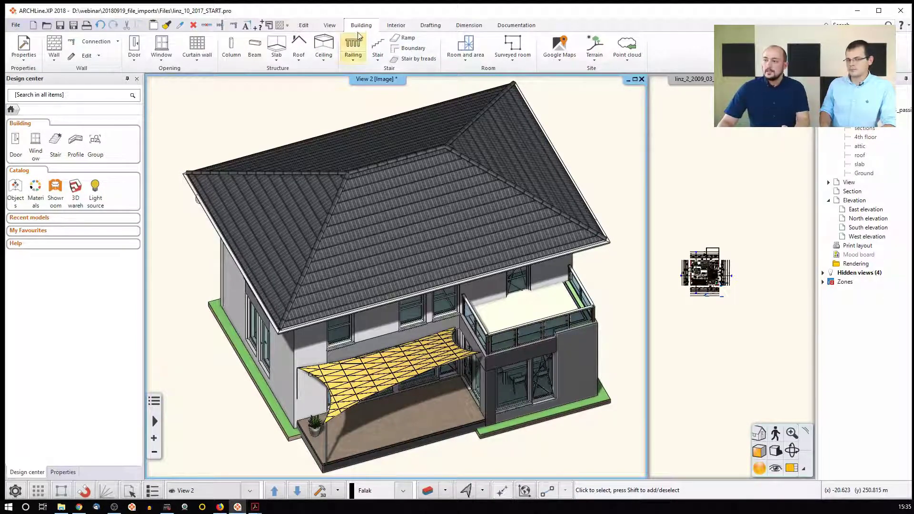
pyautogui.click(394, 26)
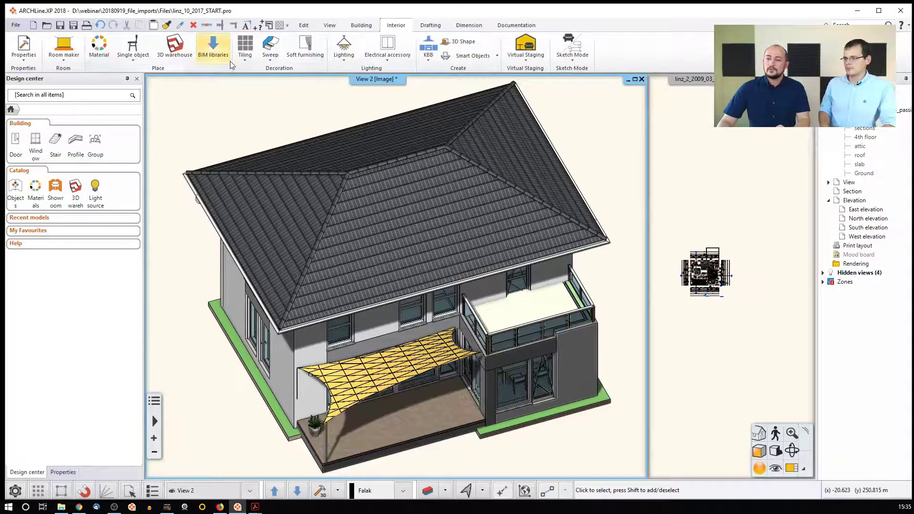
pyautogui.click(133, 54)
pyautogui.moveTo(145, 140)
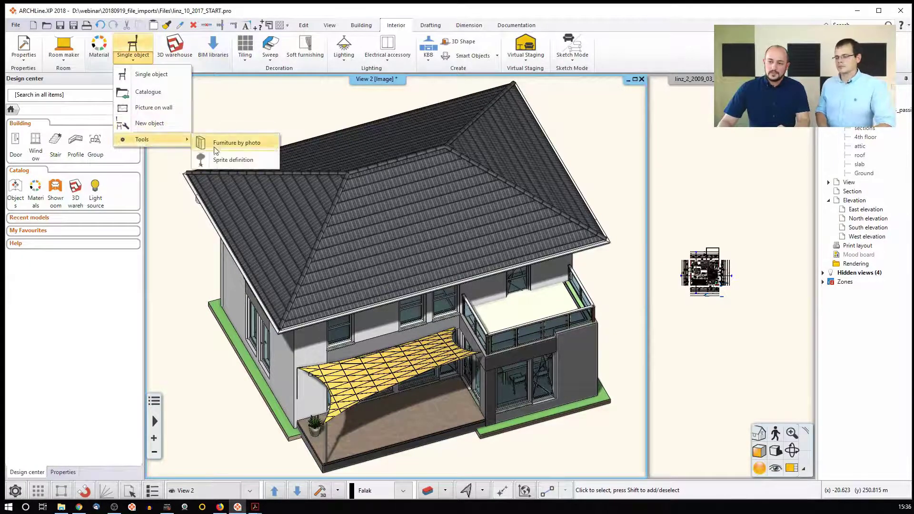
pyautogui.click(250, 161)
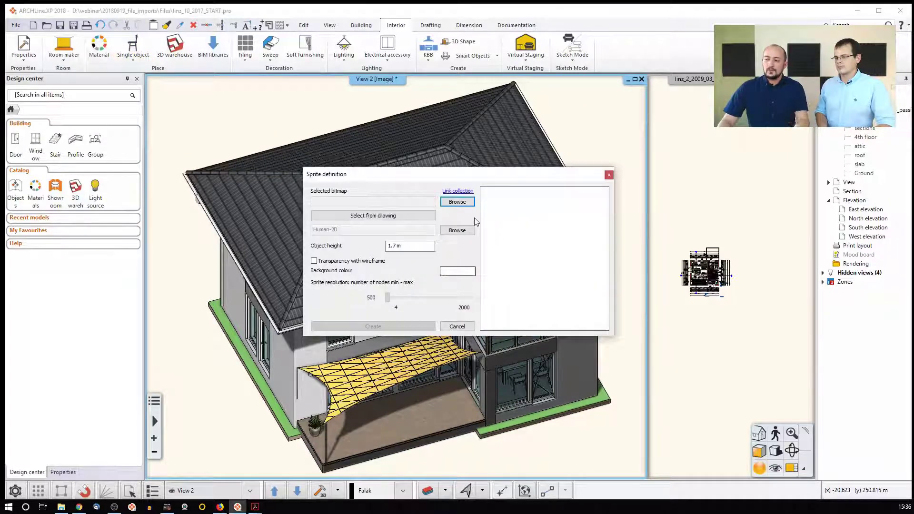
pyautogui.click(455, 203)
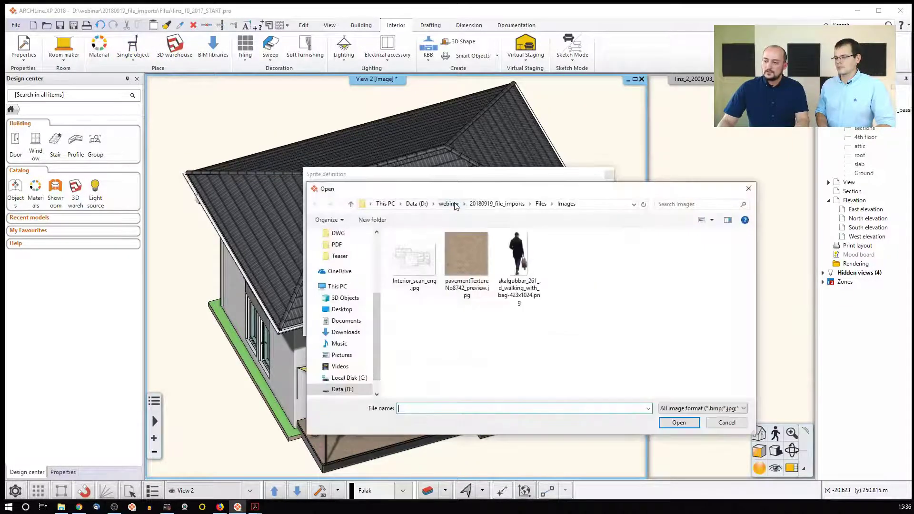
pyautogui.click(518, 257)
pyautogui.click(678, 425)
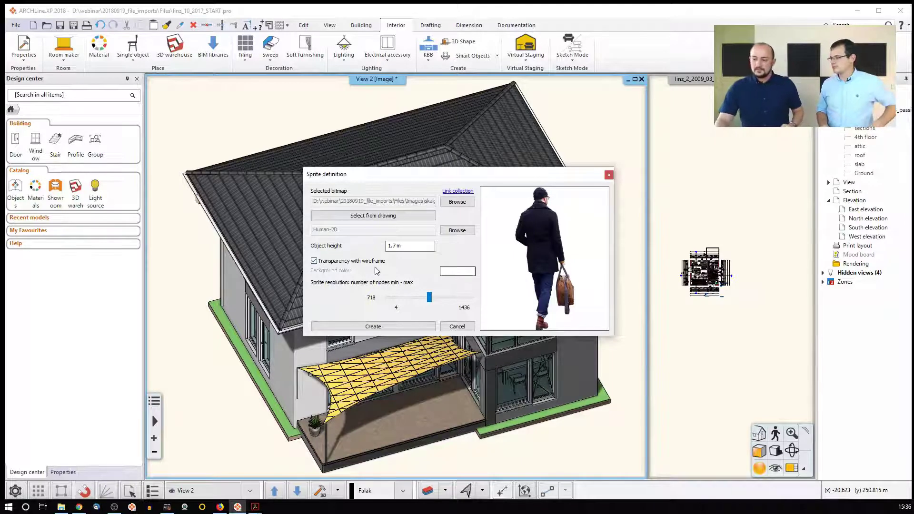
# - Create the walking man sprite and save it to the library under category MY with the sub category Humans
pyautogui.click(407, 331)
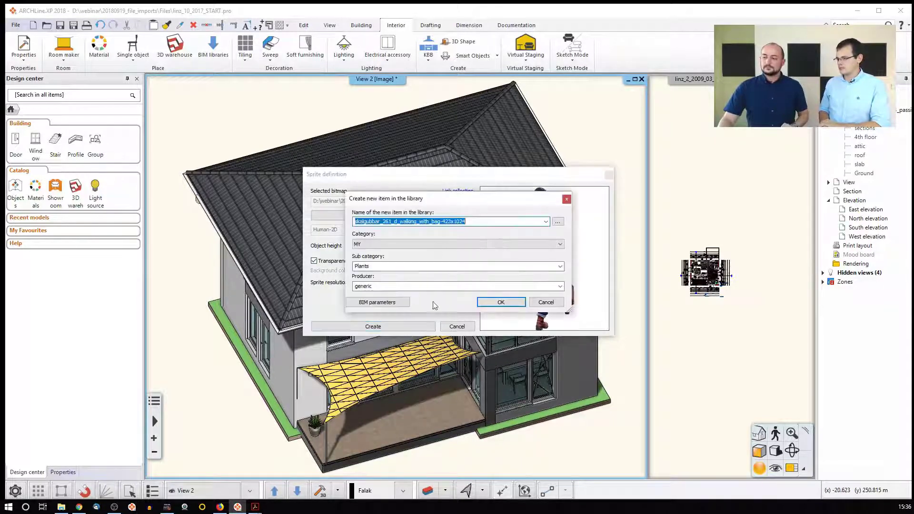
pyautogui.click(481, 223)
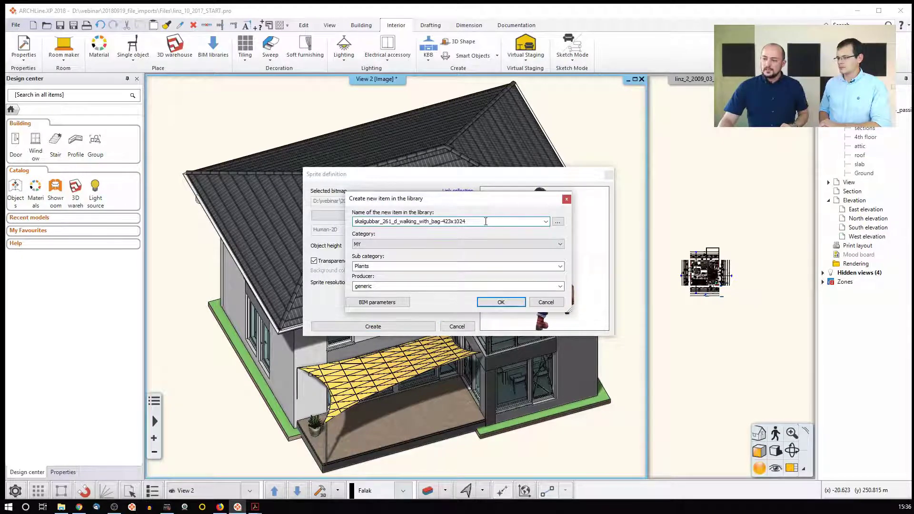
pyautogui.click(426, 267)
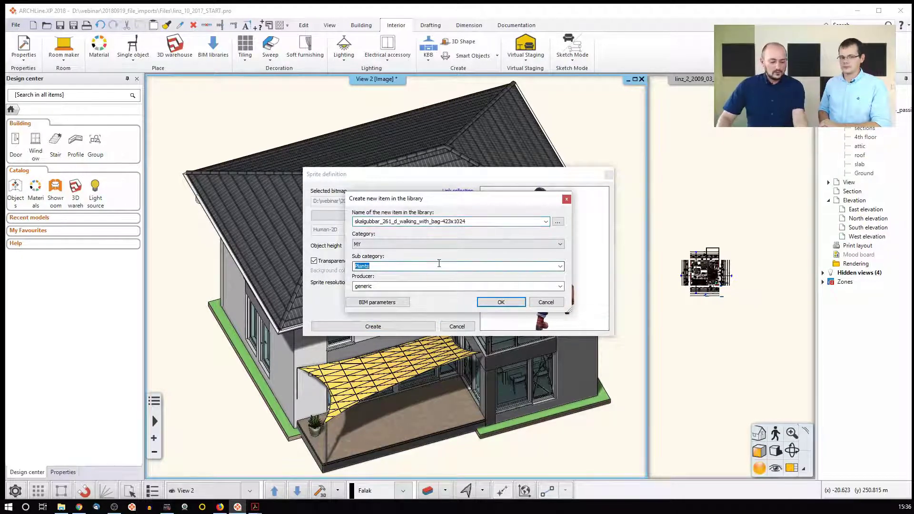
pyautogui.write('Humans')
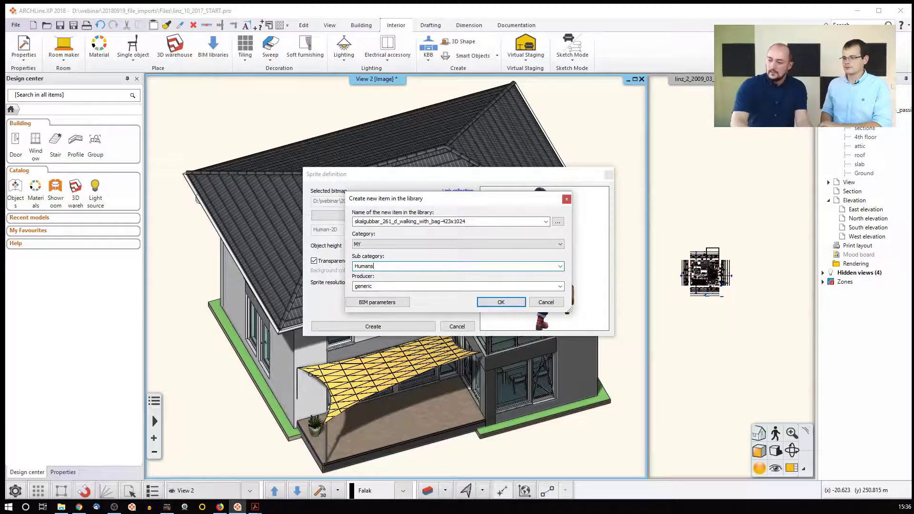
pyautogui.click(501, 302)
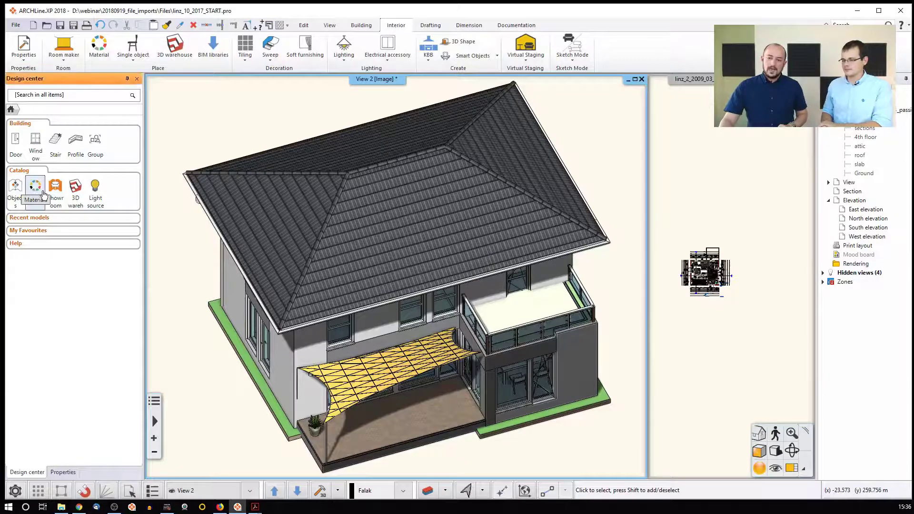
# - Place the walking man sprite from the My Humans objects on the house's terrace, beneath the yellow shade sail
pyautogui.click(16, 185)
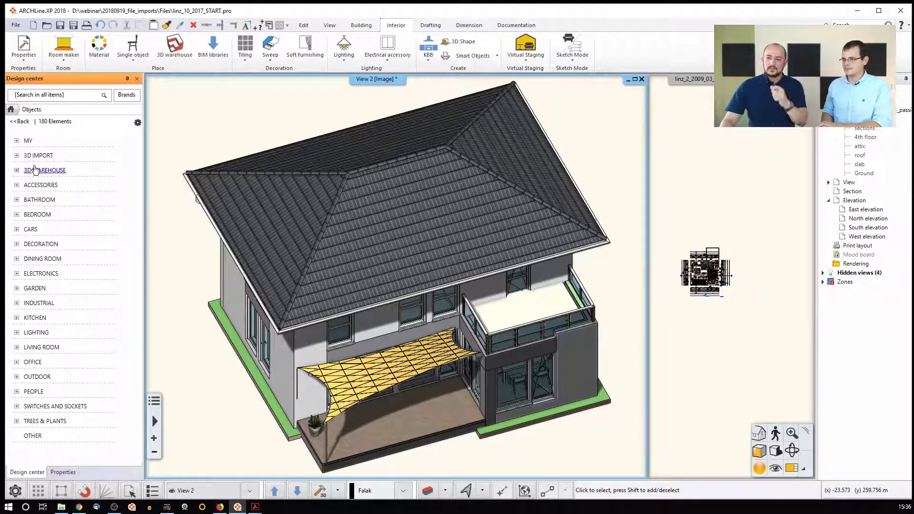
pyautogui.click(27, 141)
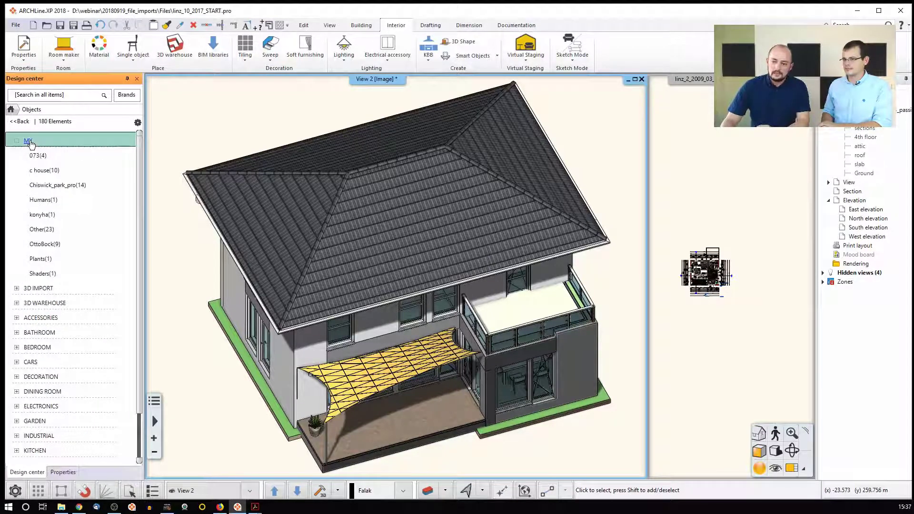
pyautogui.click(43, 200)
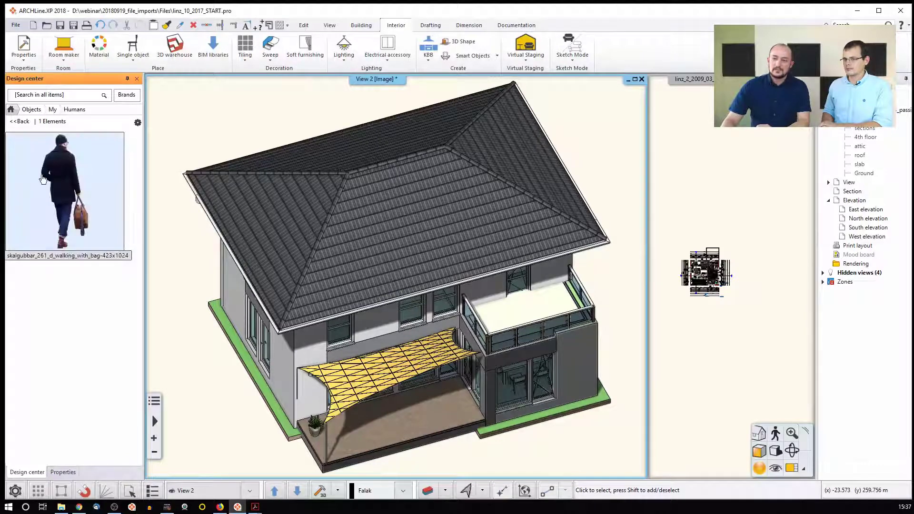
pyautogui.moveTo(58, 182); pyautogui.dragTo(404, 419)
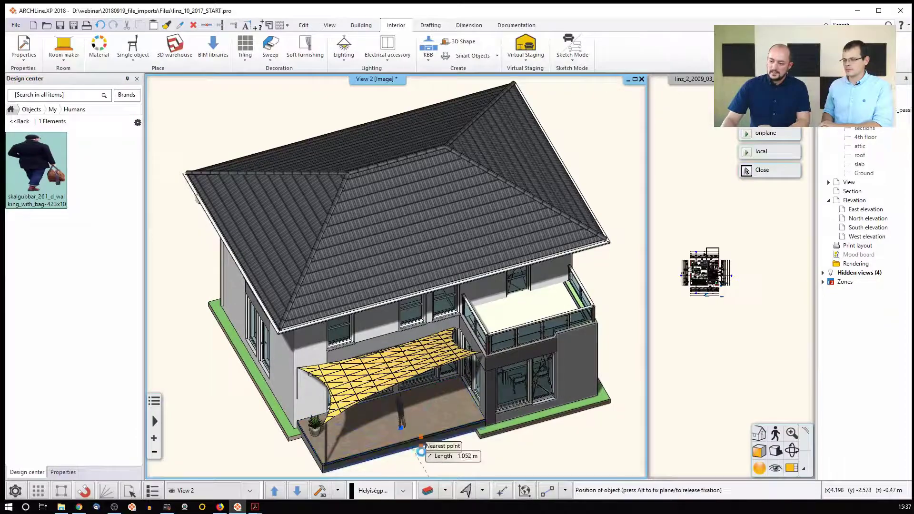
pyautogui.click(429, 455)
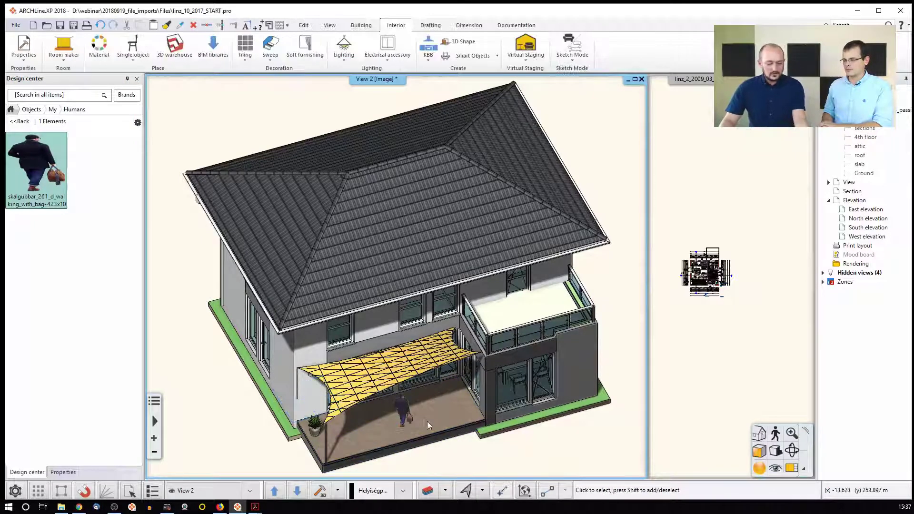
pyautogui.scroll(5, 428, 425)
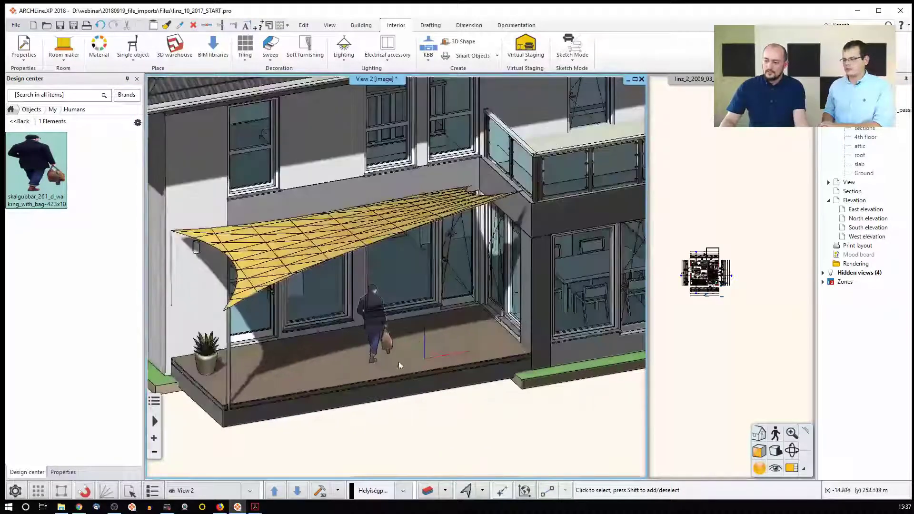
pyautogui.moveTo(398, 366); pyautogui.dragTo(425, 332, button='middle')
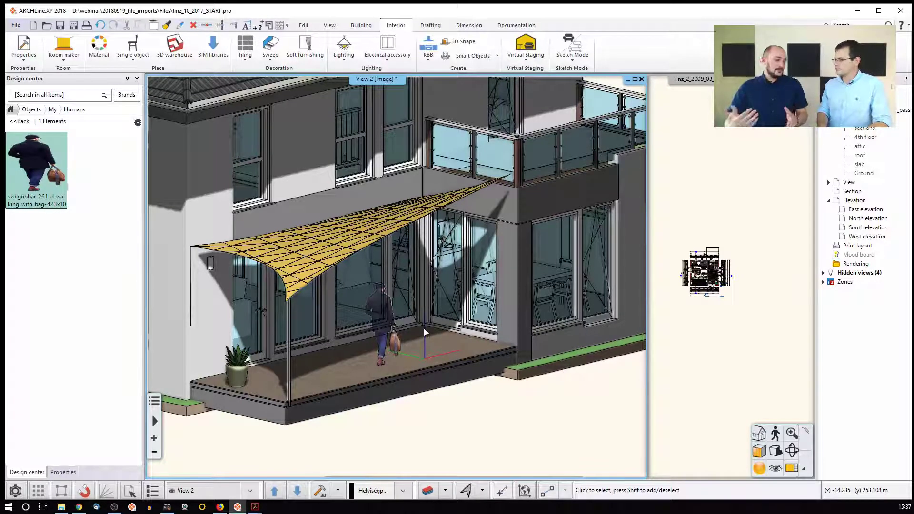
pyautogui.scroll(1, 424, 327)
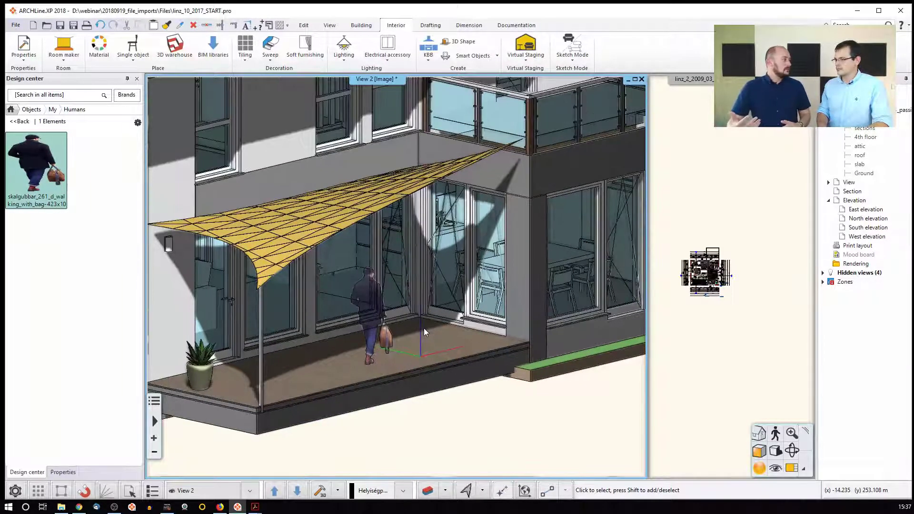